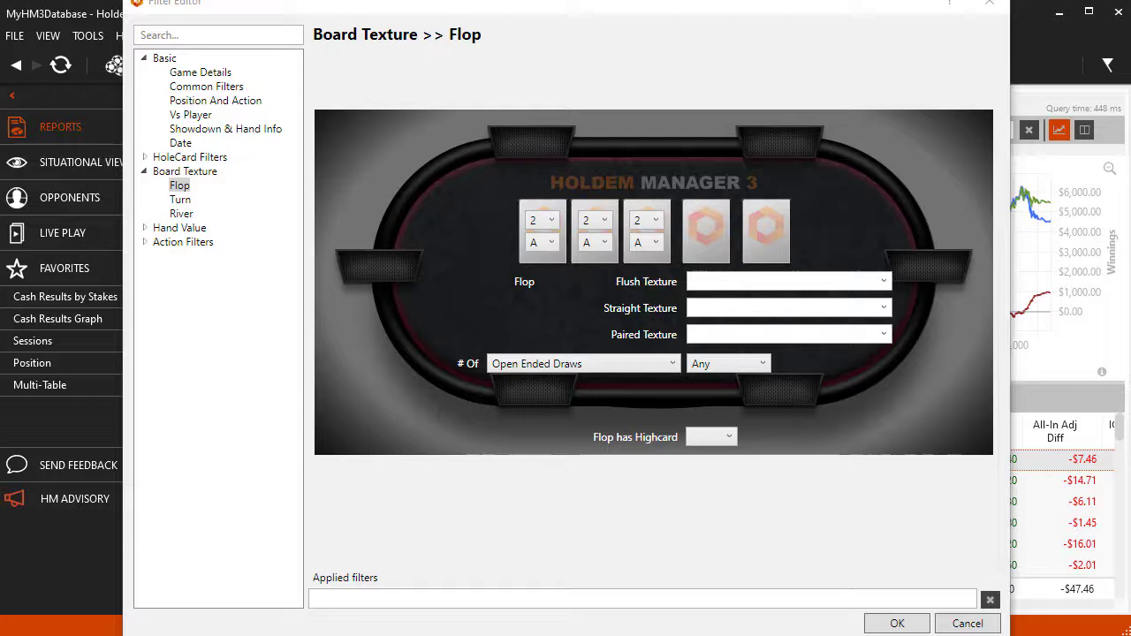
- View the Turn and River board texture filters, and set the first flop card's minimum rank to T
{"action": "left_click", "coordinate": [184, 201]}
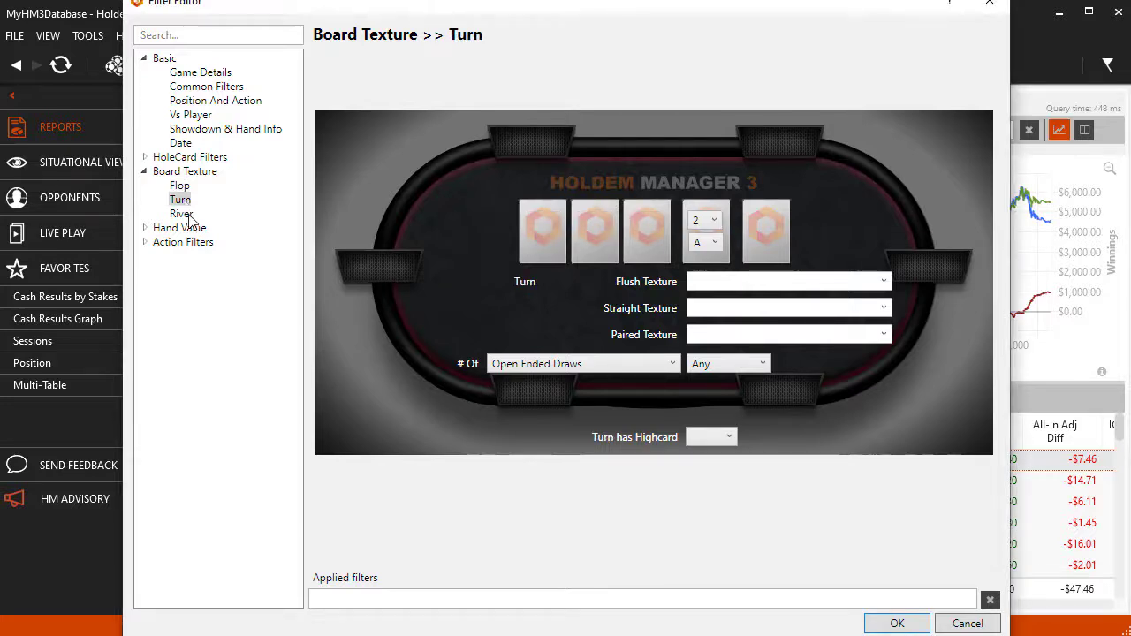
{"action": "left_click", "coordinate": [186, 214]}
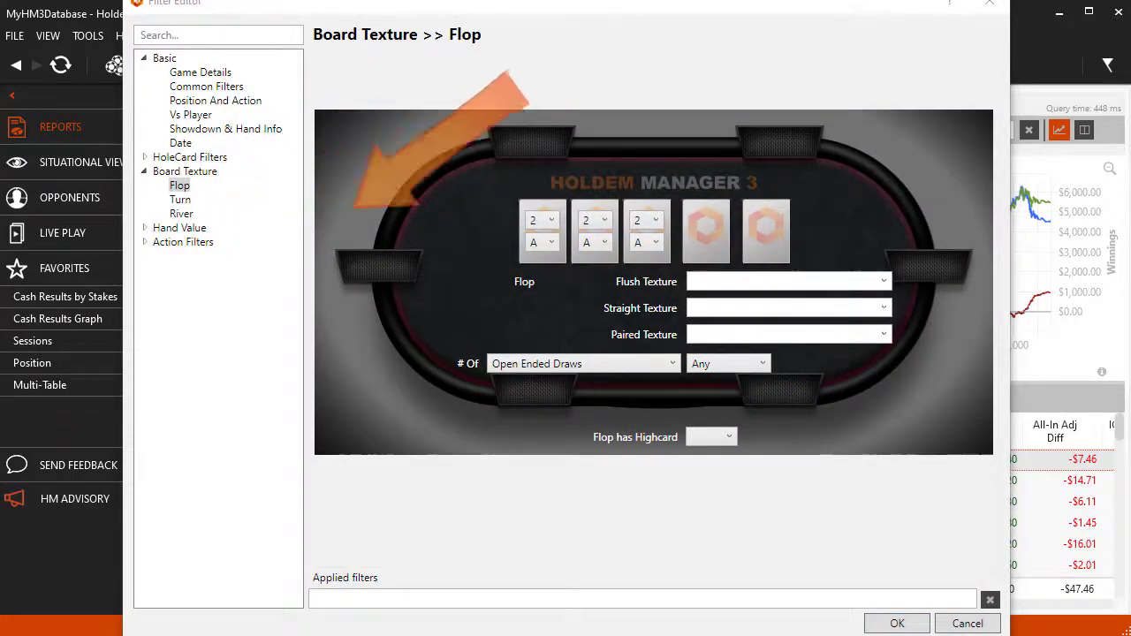
{"action": "left_click", "coordinate": [542, 221]}
{"action": "left_click", "coordinate": [542, 383]}
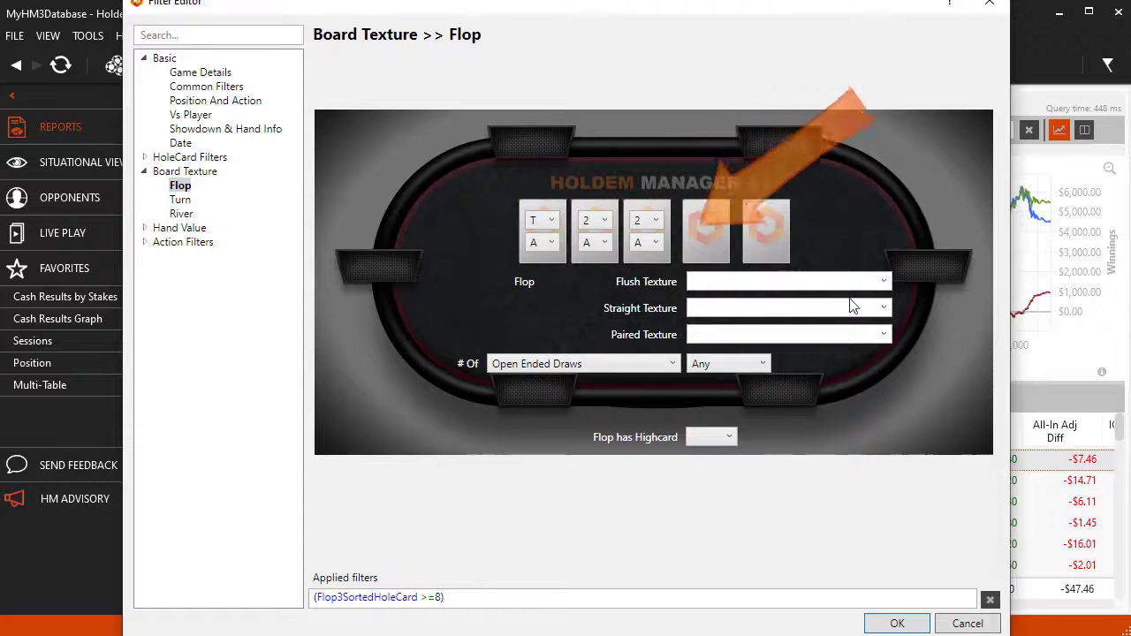
- Examine the options offered for the flop's Flush Texture, Straight Texture and Paired Texture
{"action": "left_click", "coordinate": [884, 282]}
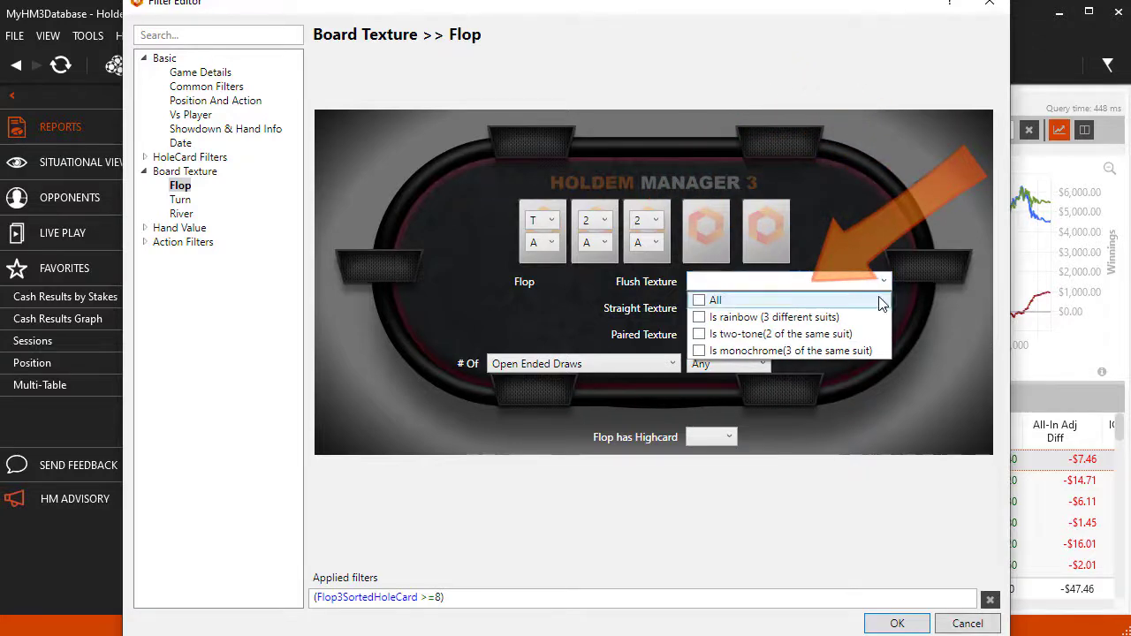
{"action": "left_click", "coordinate": [939, 310]}
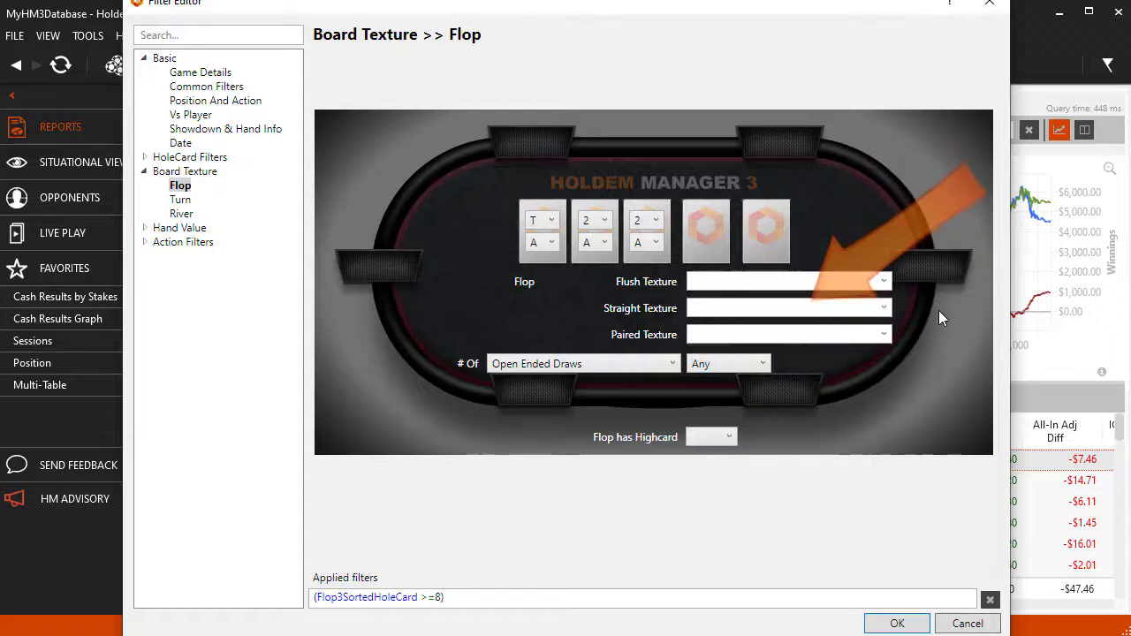
{"action": "left_click", "coordinate": [885, 309]}
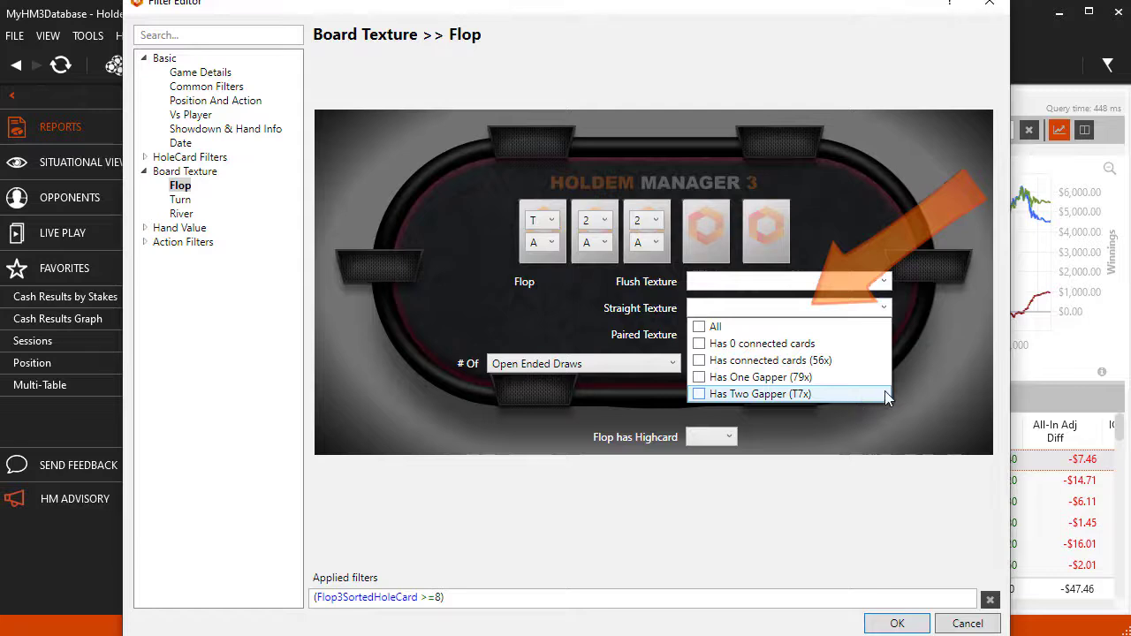
{"action": "left_click", "coordinate": [930, 365]}
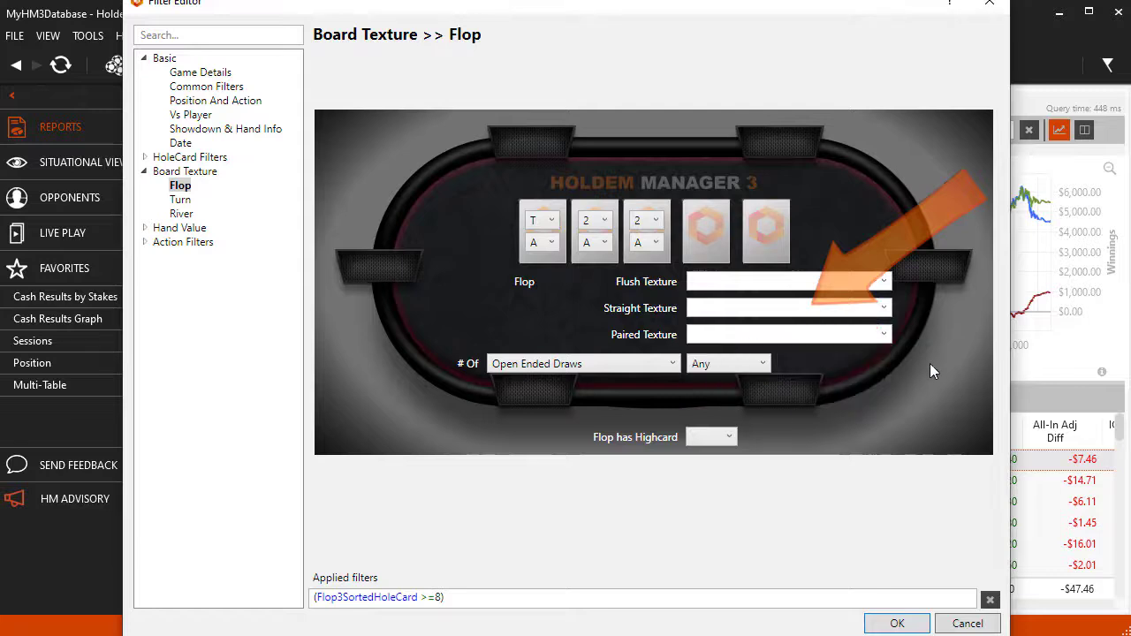
{"action": "left_click", "coordinate": [885, 337]}
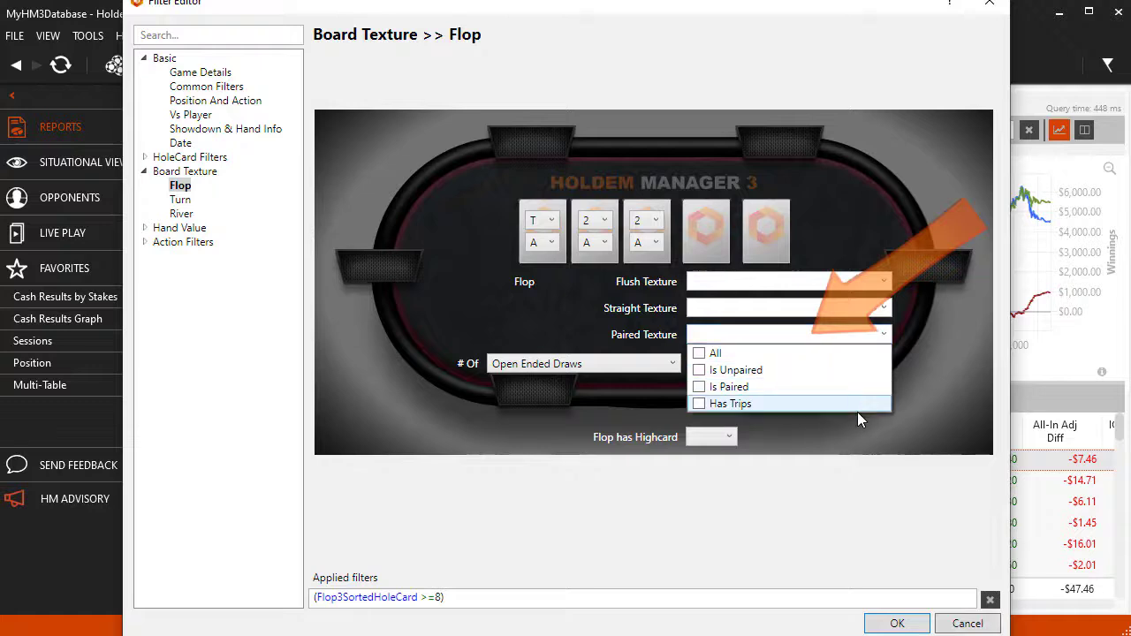
{"action": "left_click", "coordinate": [958, 369]}
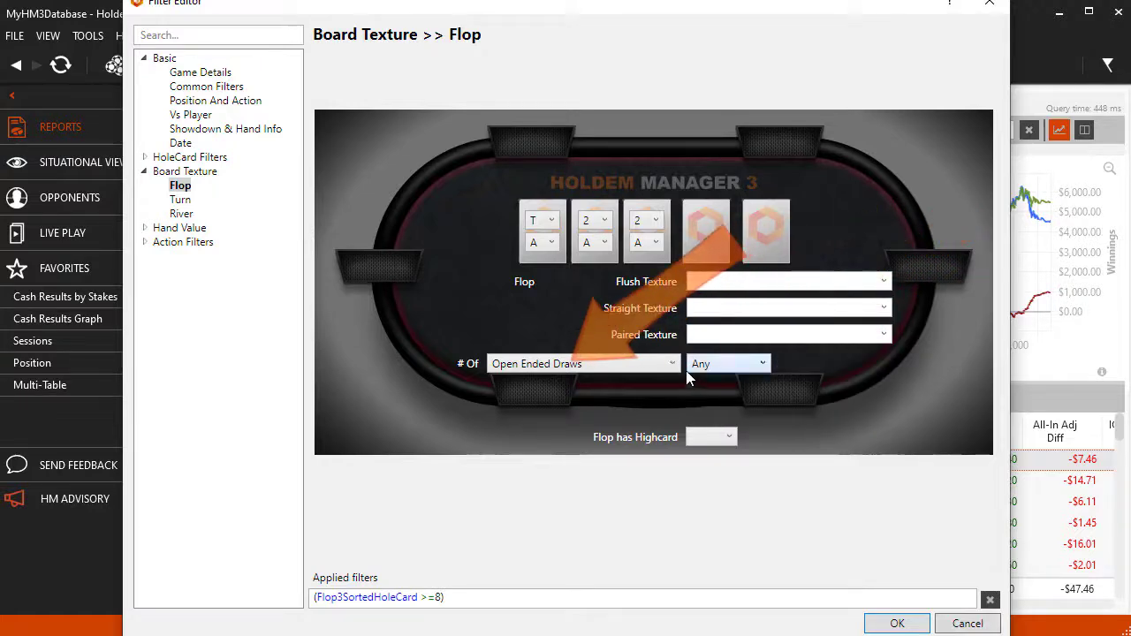
- Filter the flop's number of Open Ended Draws to Greater Than 4 and open the flop high card choices
{"action": "left_click", "coordinate": [660, 363]}
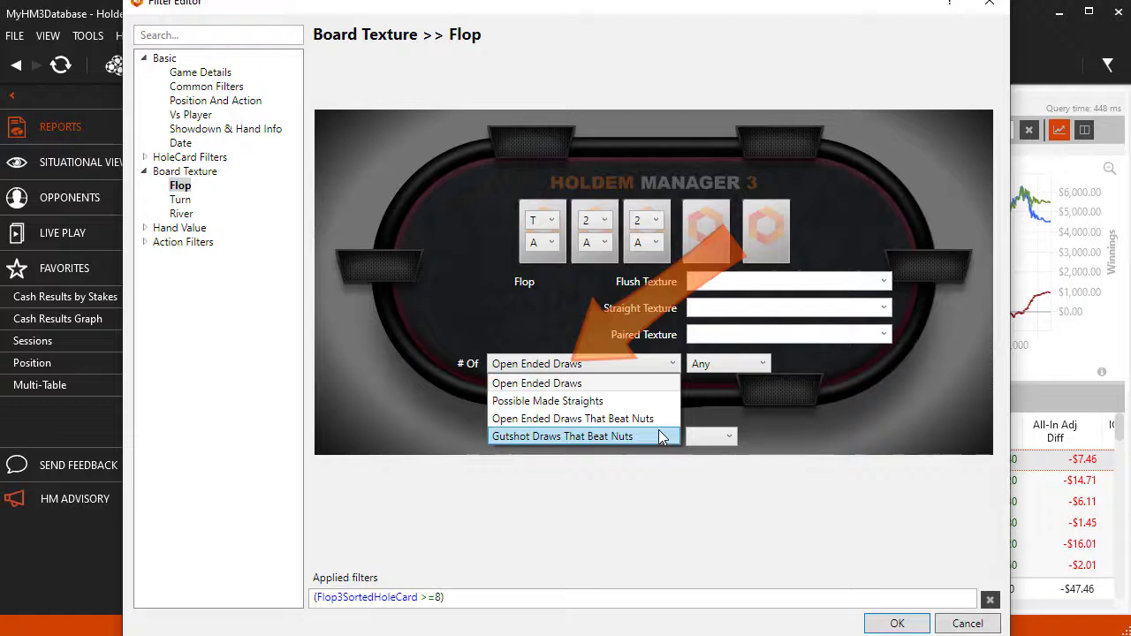
{"action": "left_click", "coordinate": [653, 383]}
{"action": "left_click", "coordinate": [765, 371]}
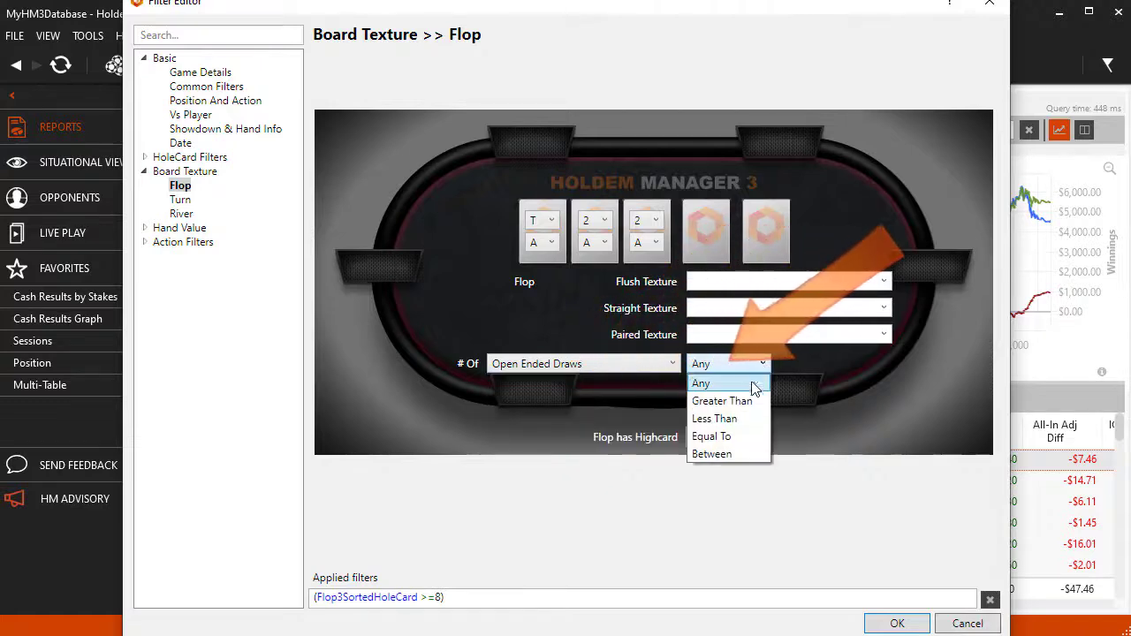
{"action": "left_click", "coordinate": [766, 400]}
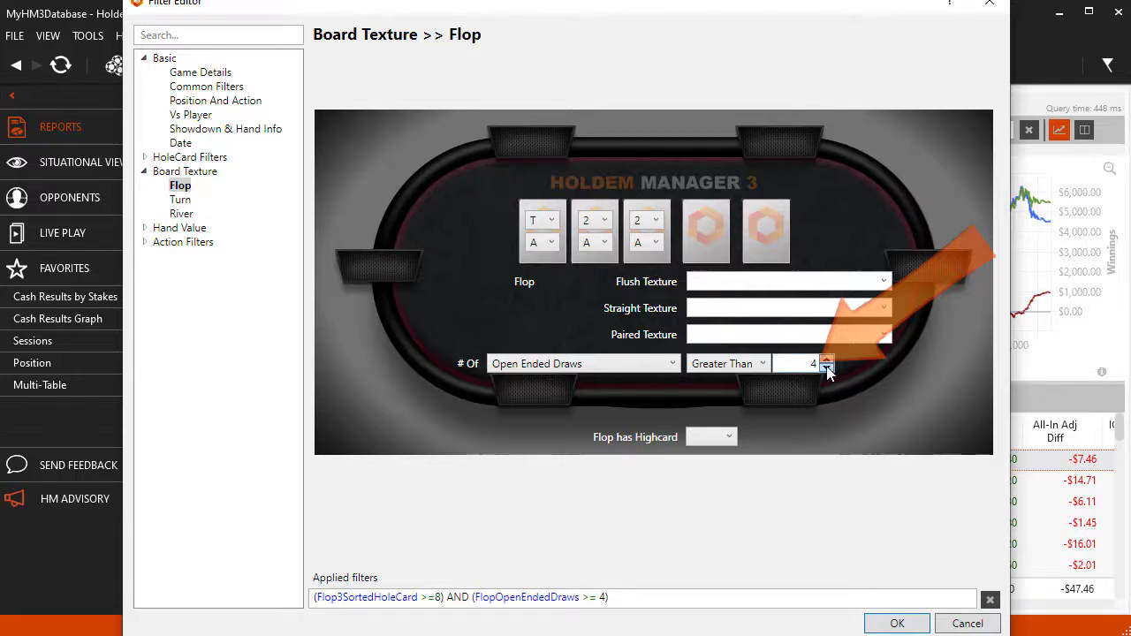
{"action": "left_click", "coordinate": [722, 436]}
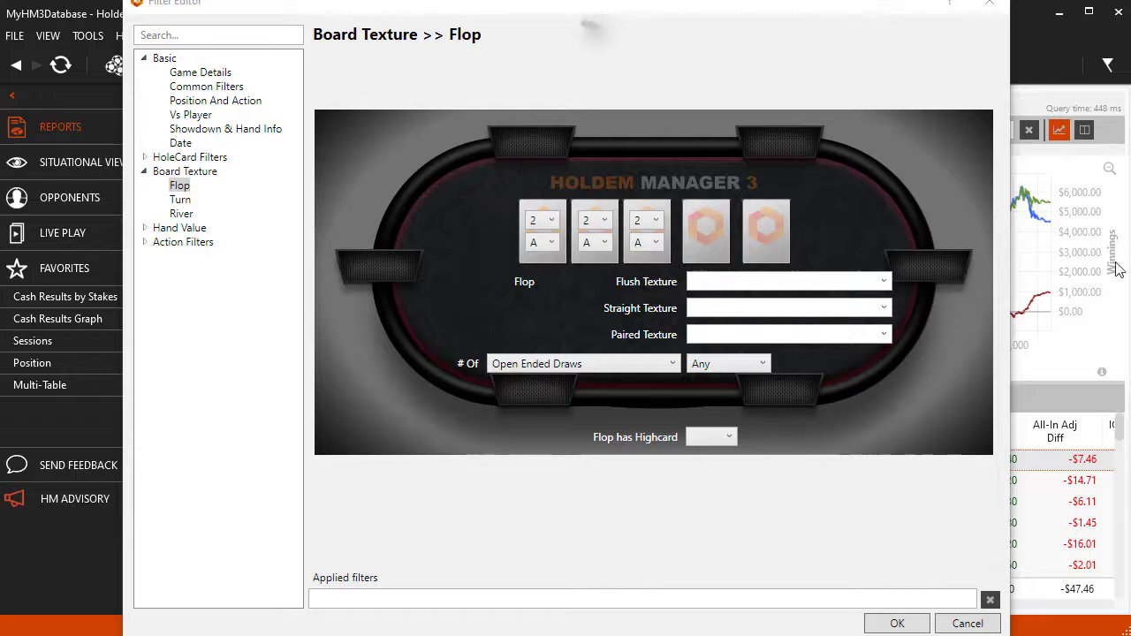
- Filter for AAK flops by setting minimum ranks A, A and K, capping the third card at K, and apply the filter
{"action": "left_click", "coordinate": [551, 222]}
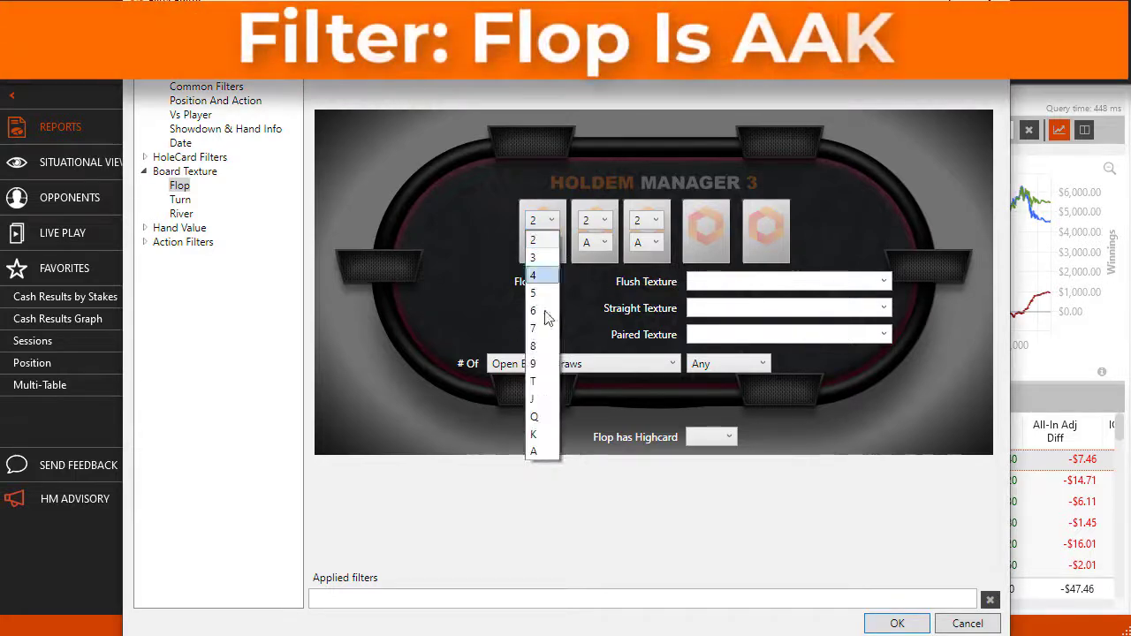
{"action": "left_click", "coordinate": [540, 451]}
{"action": "left_click", "coordinate": [604, 221]}
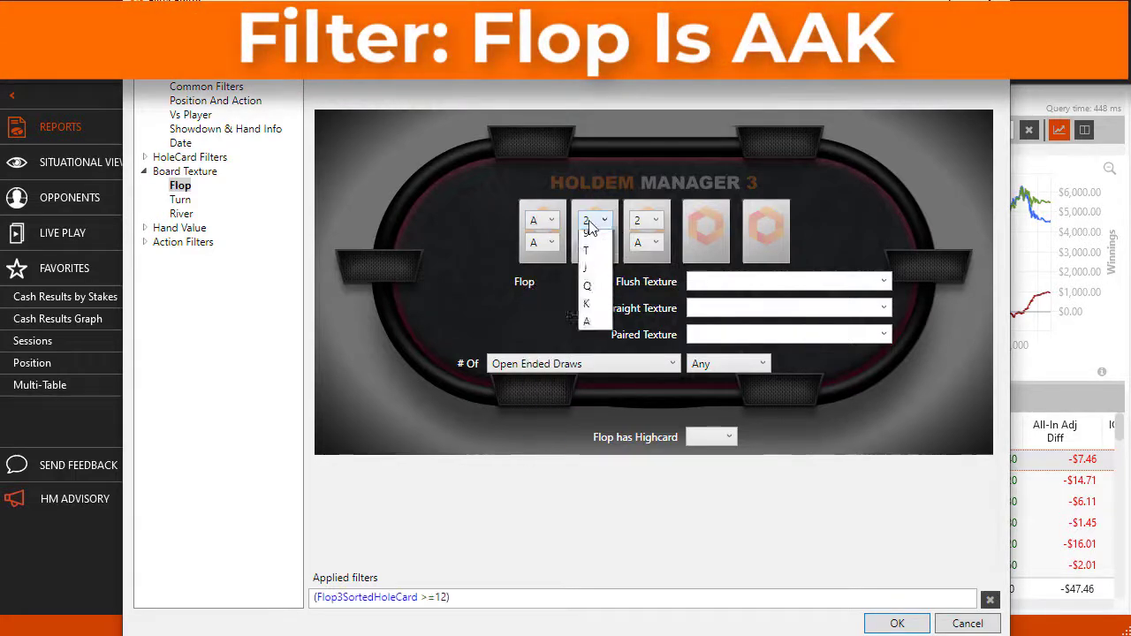
{"action": "left_click", "coordinate": [586, 455]}
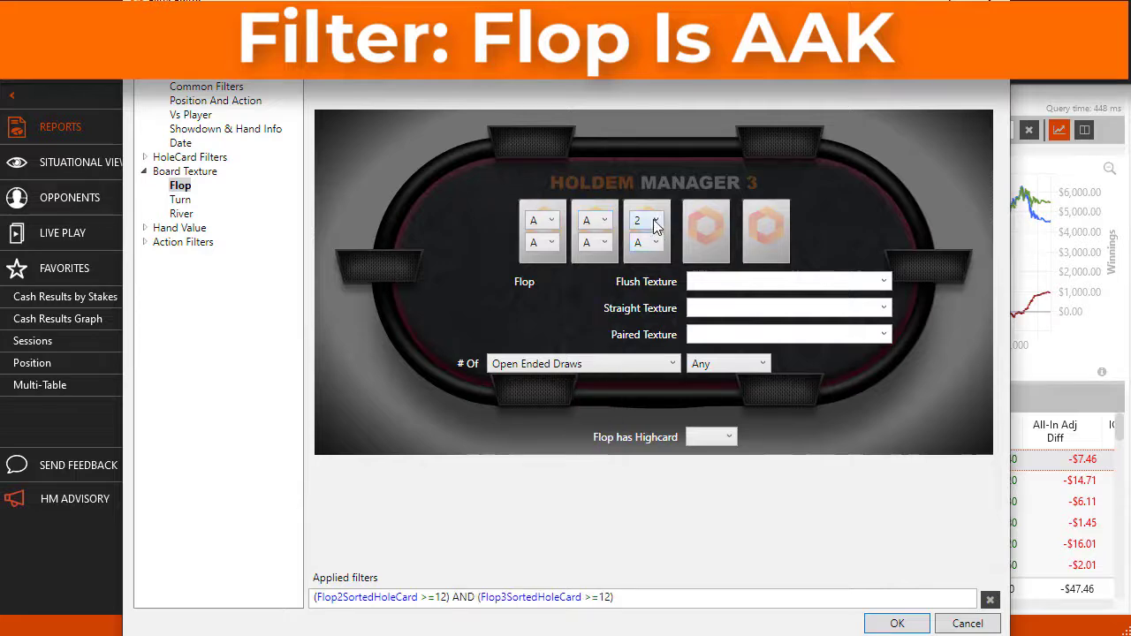
{"action": "left_click", "coordinate": [655, 222]}
{"action": "left_click", "coordinate": [642, 433]}
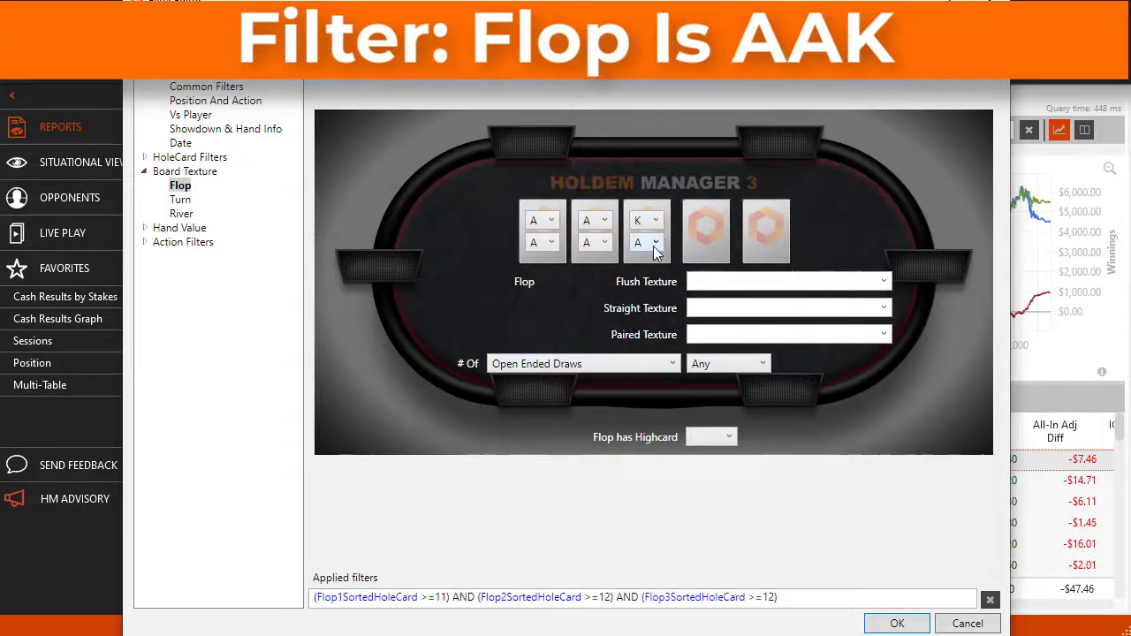
{"action": "left_click", "coordinate": [655, 242]}
{"action": "left_click", "coordinate": [651, 286]}
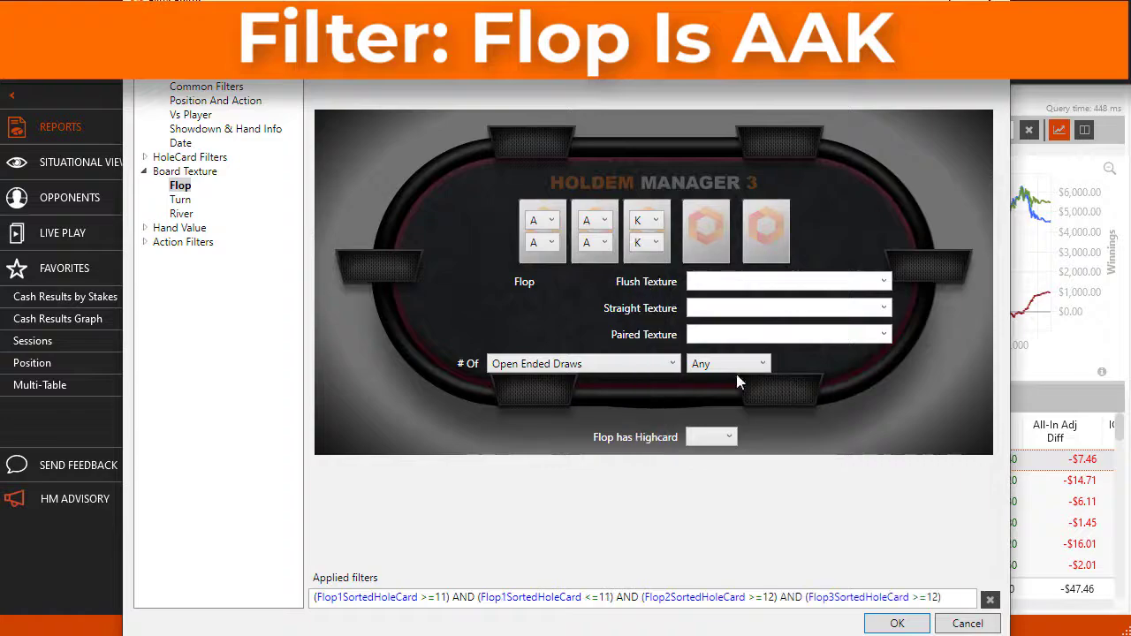
{"action": "left_click", "coordinate": [897, 624]}
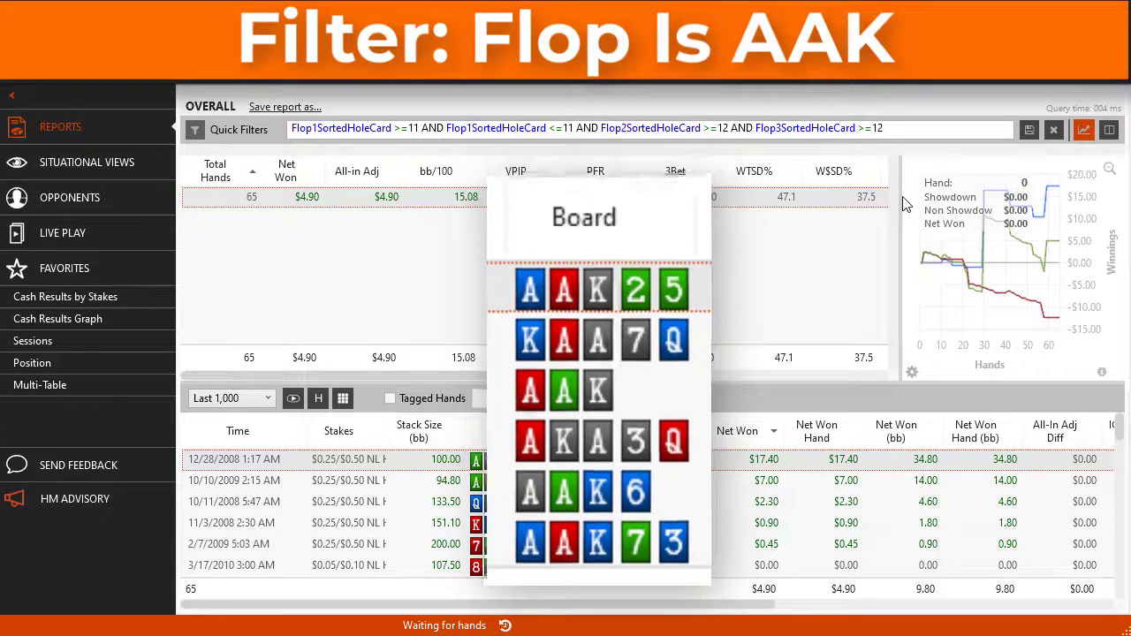
- Add the flush texture "Is two-tone (2 of the same suit)" to the AAK flop filter and apply it
{"action": "left_click", "coordinate": [193, 132]}
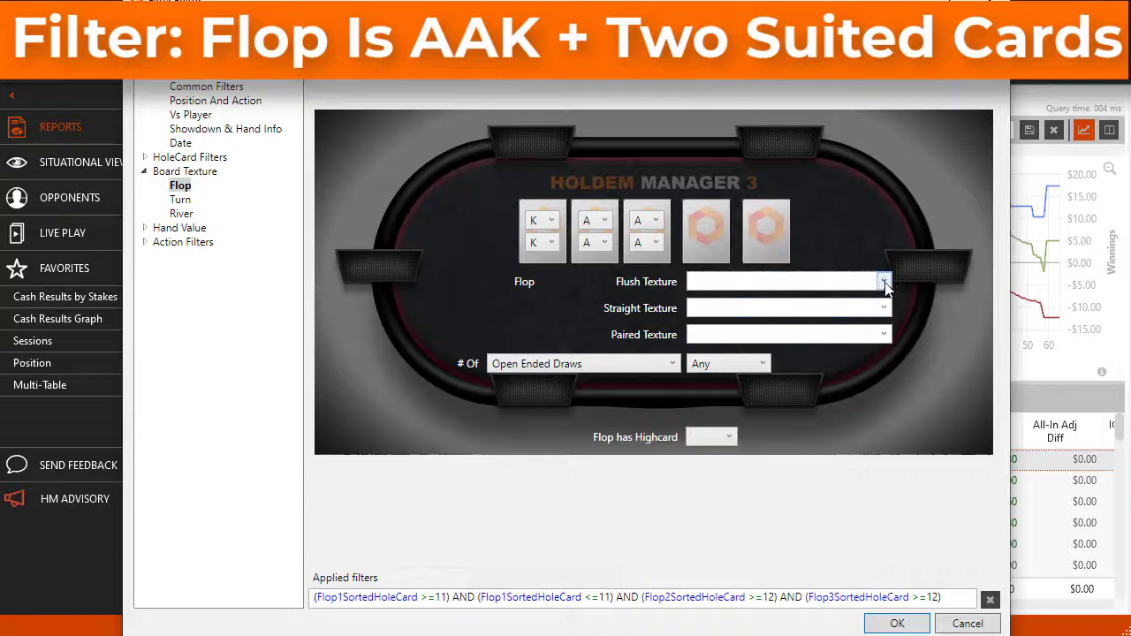
{"action": "left_click", "coordinate": [884, 282]}
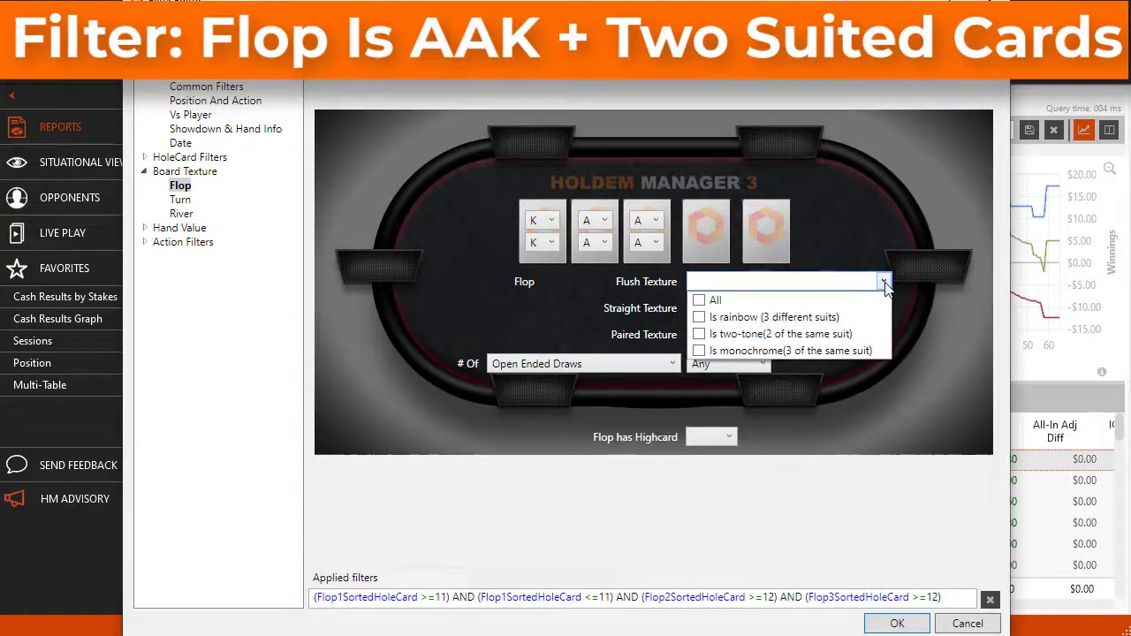
{"action": "left_click", "coordinate": [836, 336]}
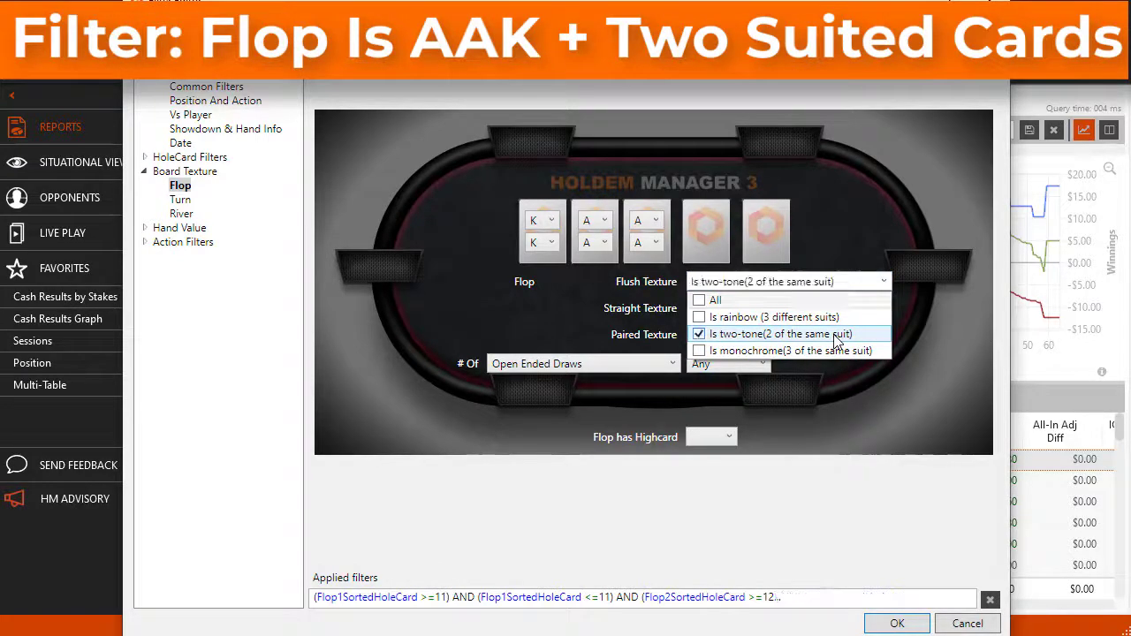
{"action": "left_click", "coordinate": [861, 509]}
{"action": "left_click", "coordinate": [897, 623]}
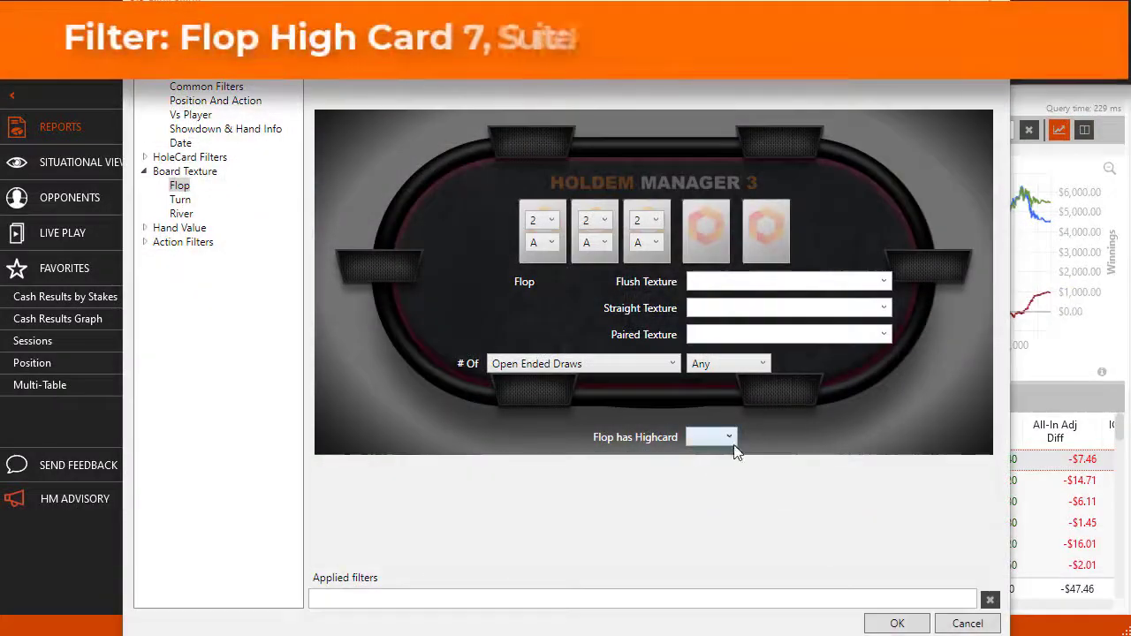
- Filter for flops with high card 7, monochrome flush texture and connected cards (56x) as straight texture, and apply the filter
{"action": "left_click", "coordinate": [728, 438]}
{"action": "left_click", "coordinate": [714, 598]}
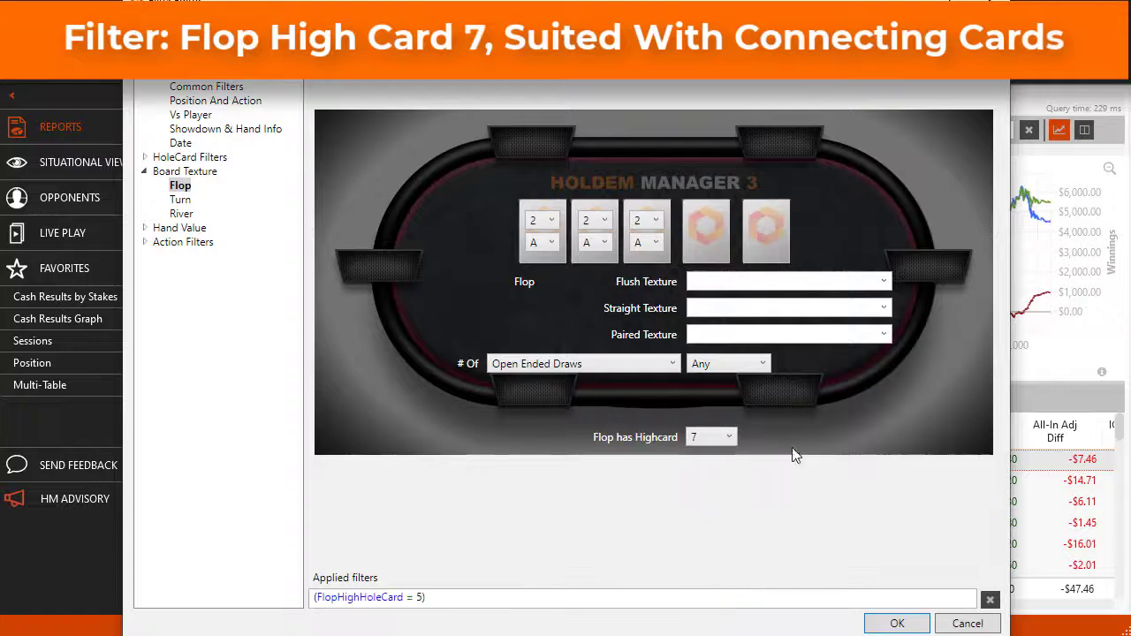
{"action": "left_click", "coordinate": [882, 283]}
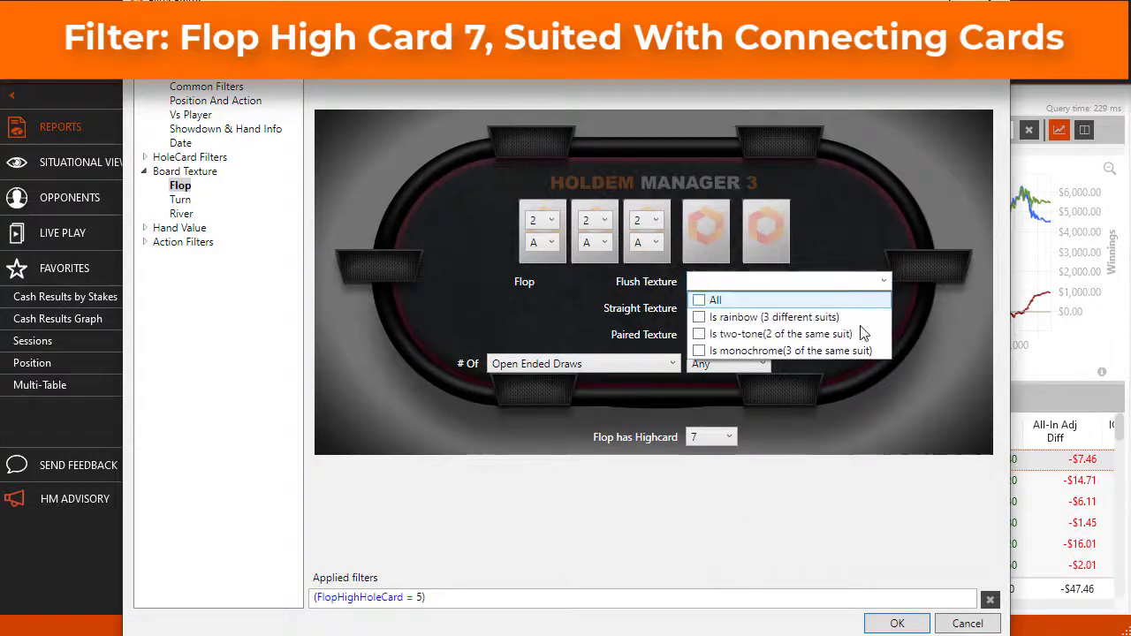
{"action": "left_click", "coordinate": [861, 351]}
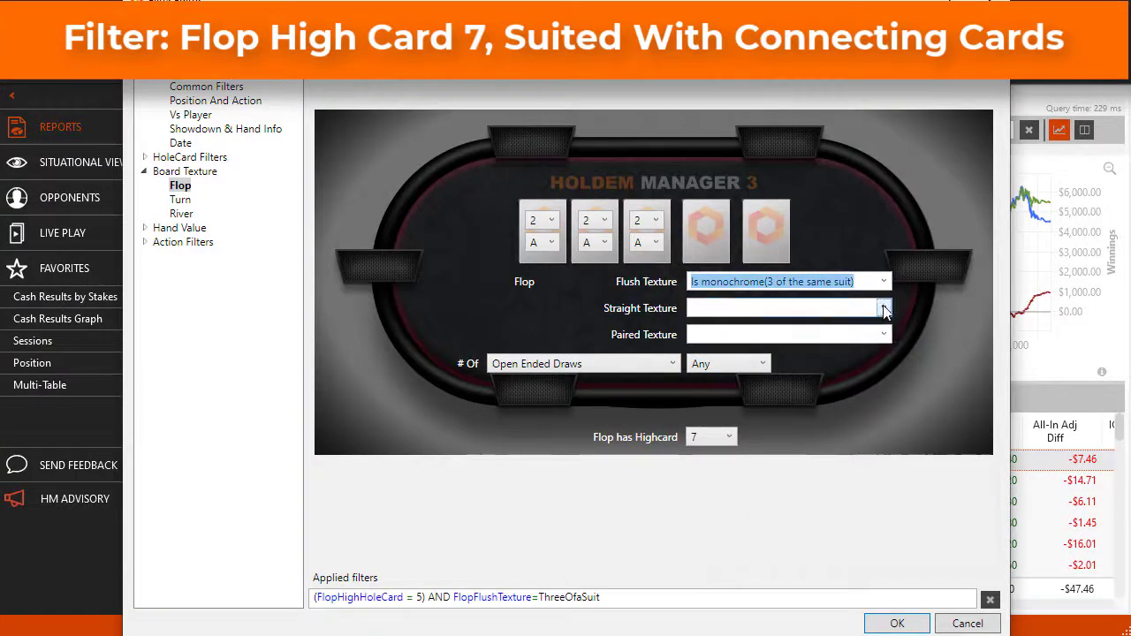
{"action": "left_click", "coordinate": [884, 308]}
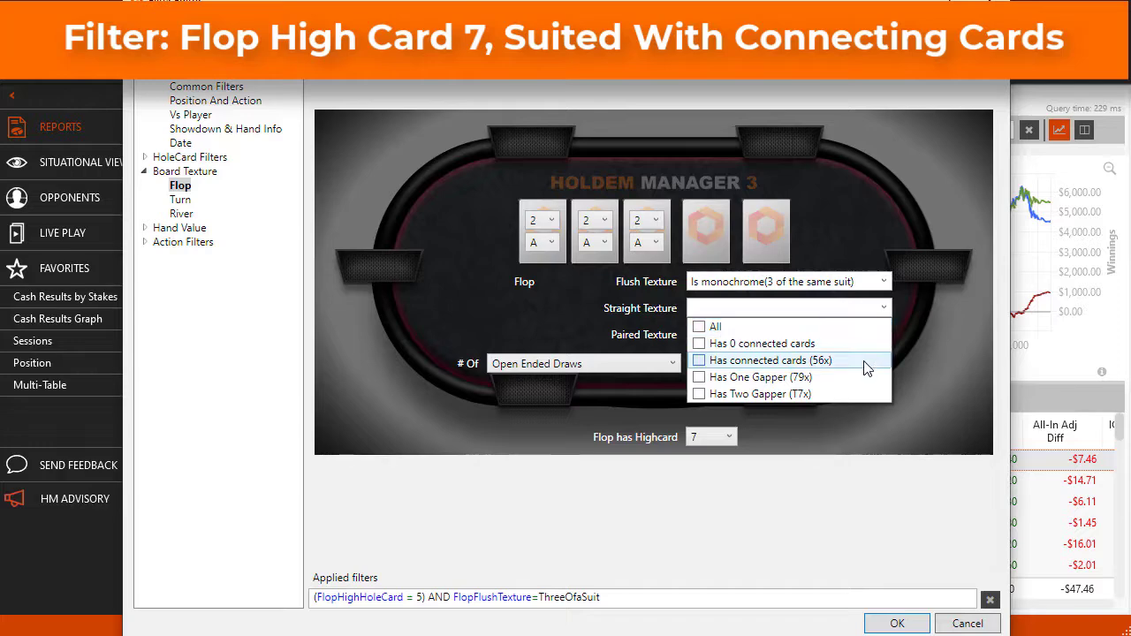
{"action": "left_click", "coordinate": [865, 363]}
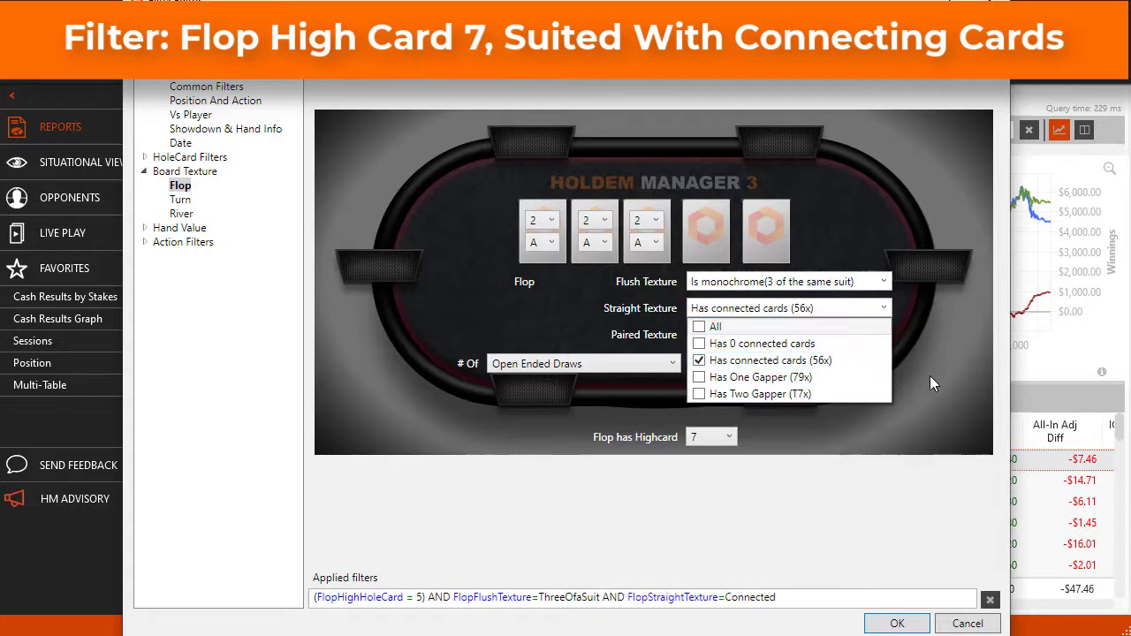
{"action": "left_click", "coordinate": [898, 625]}
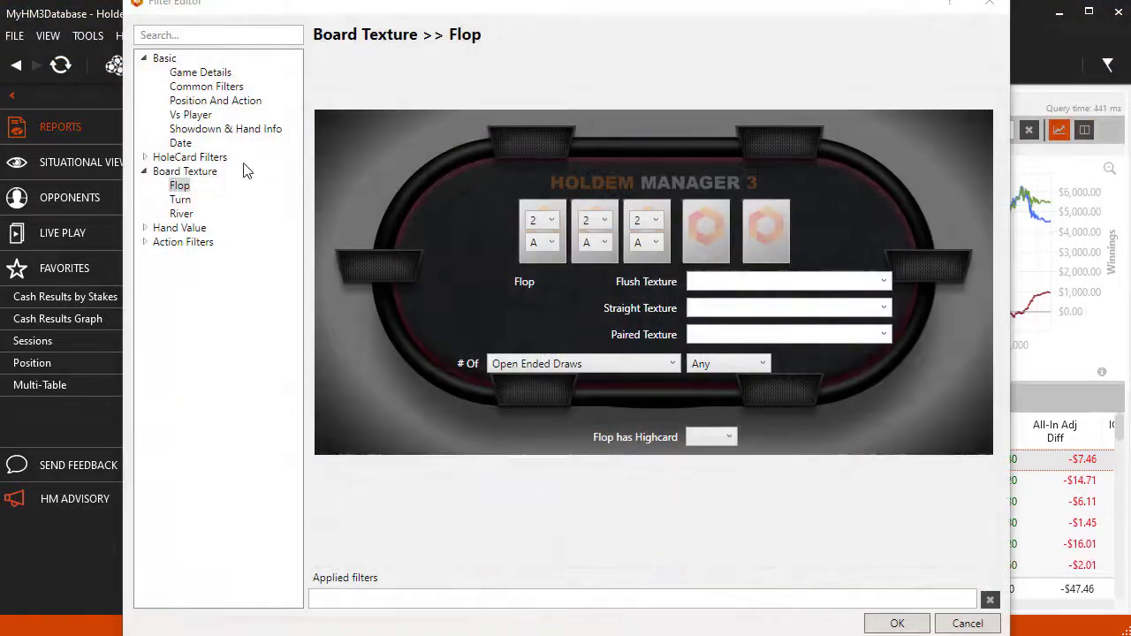
- Set the Turn board texture filter to a high card of Q
{"action": "left_click", "coordinate": [181, 201]}
{"action": "left_click", "coordinate": [182, 214]}
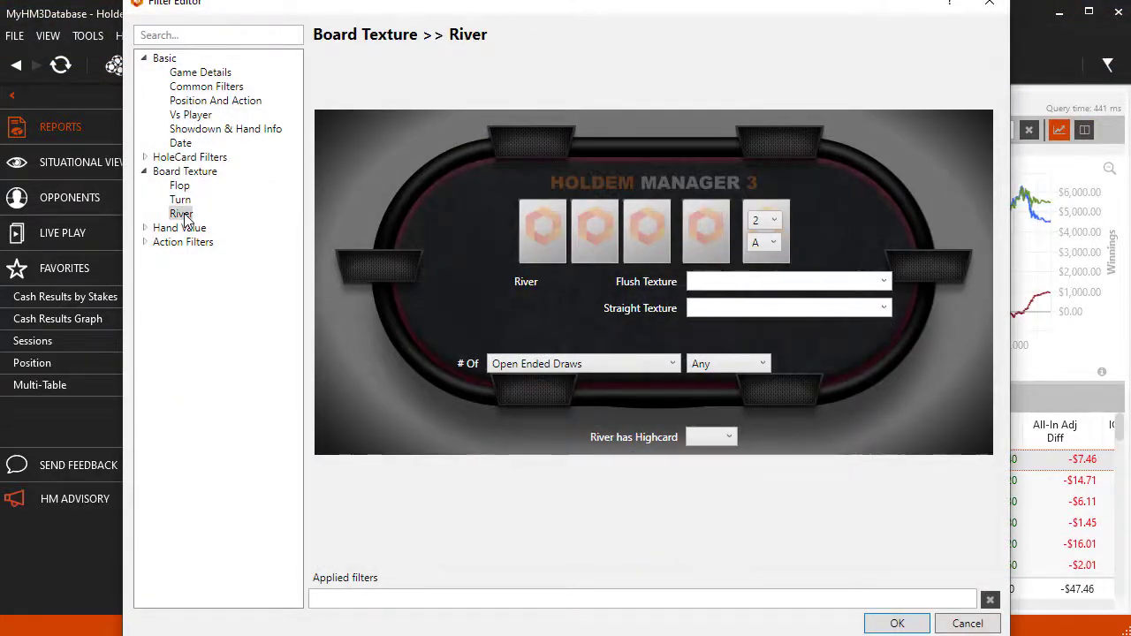
{"action": "left_click", "coordinate": [181, 201]}
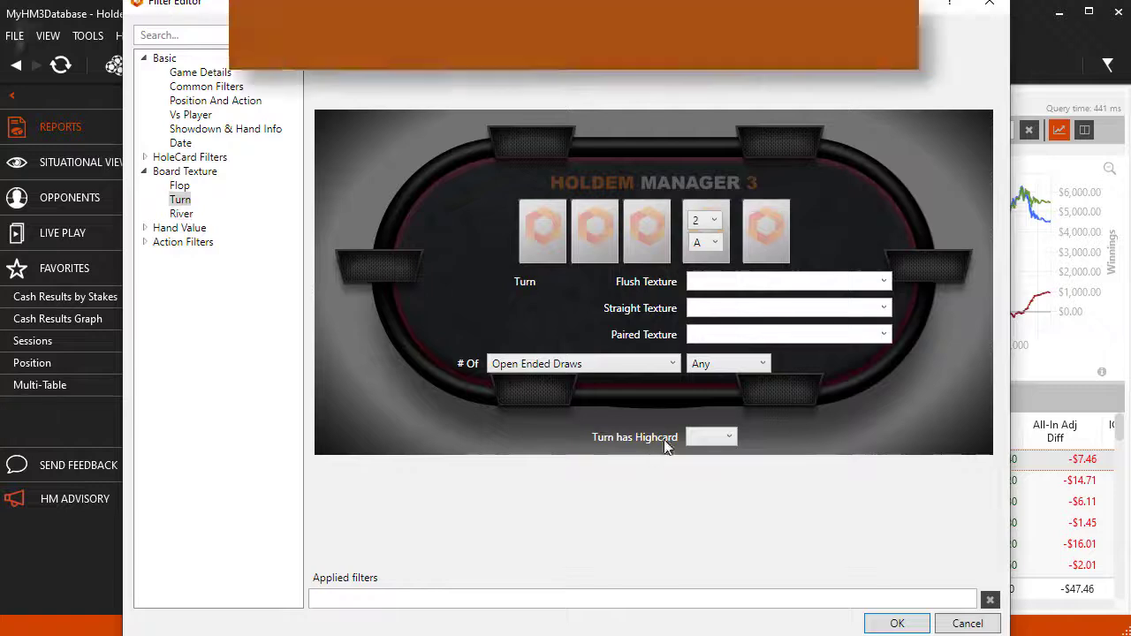
{"action": "left_click", "coordinate": [722, 437]}
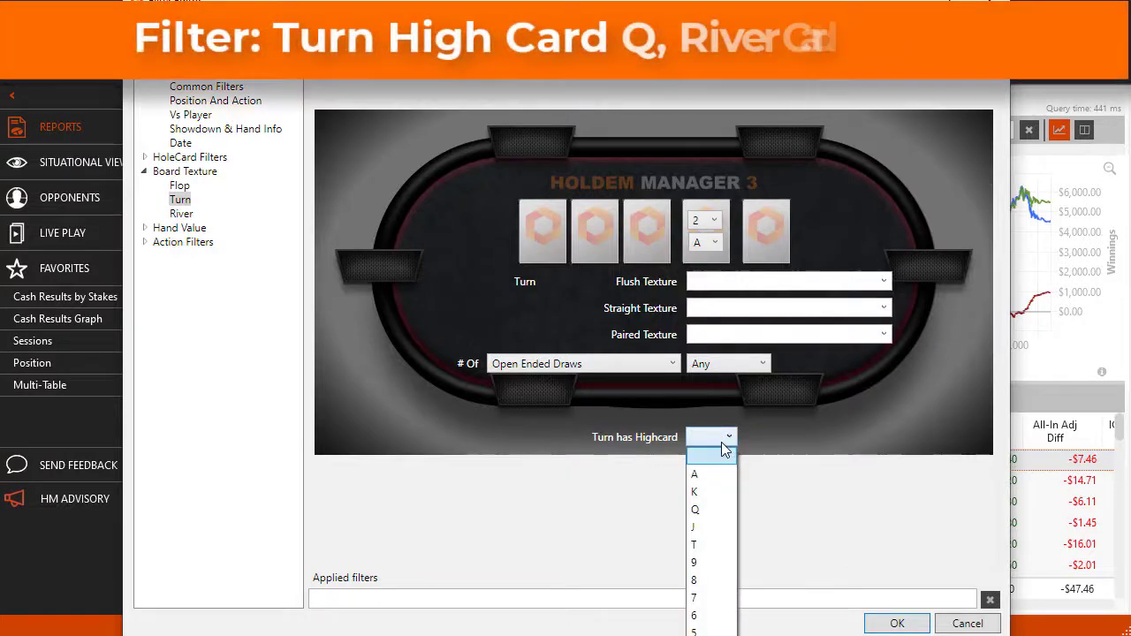
{"action": "left_click", "coordinate": [710, 508]}
- Set the river card's minimum rank to A and apply the combined turn and river filter
{"action": "left_click", "coordinate": [181, 214]}
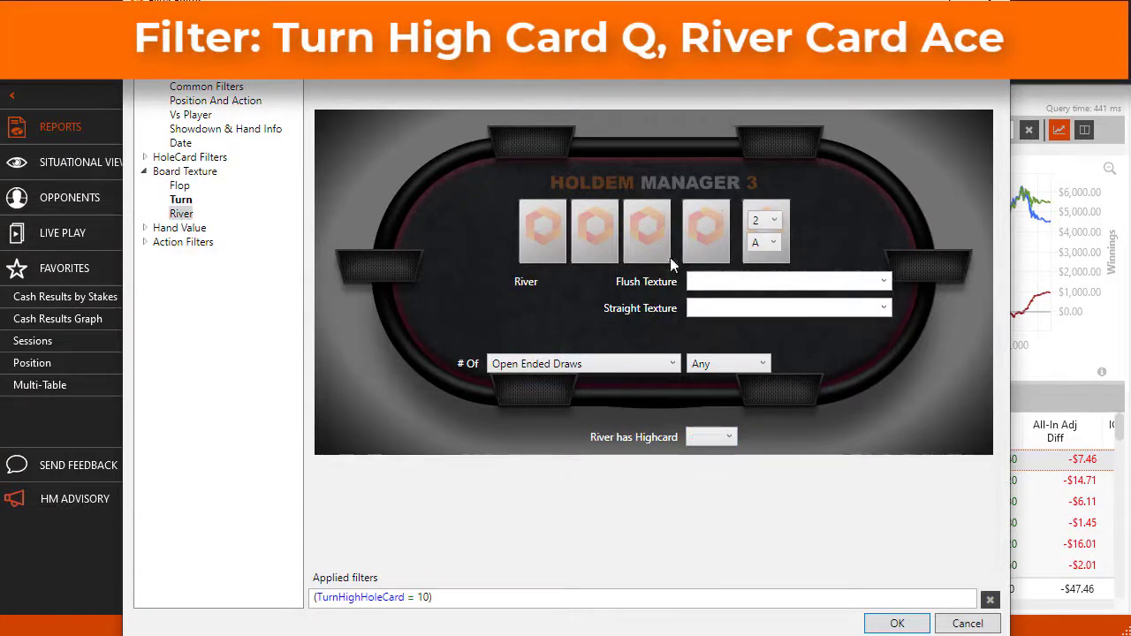
{"action": "left_click", "coordinate": [773, 227]}
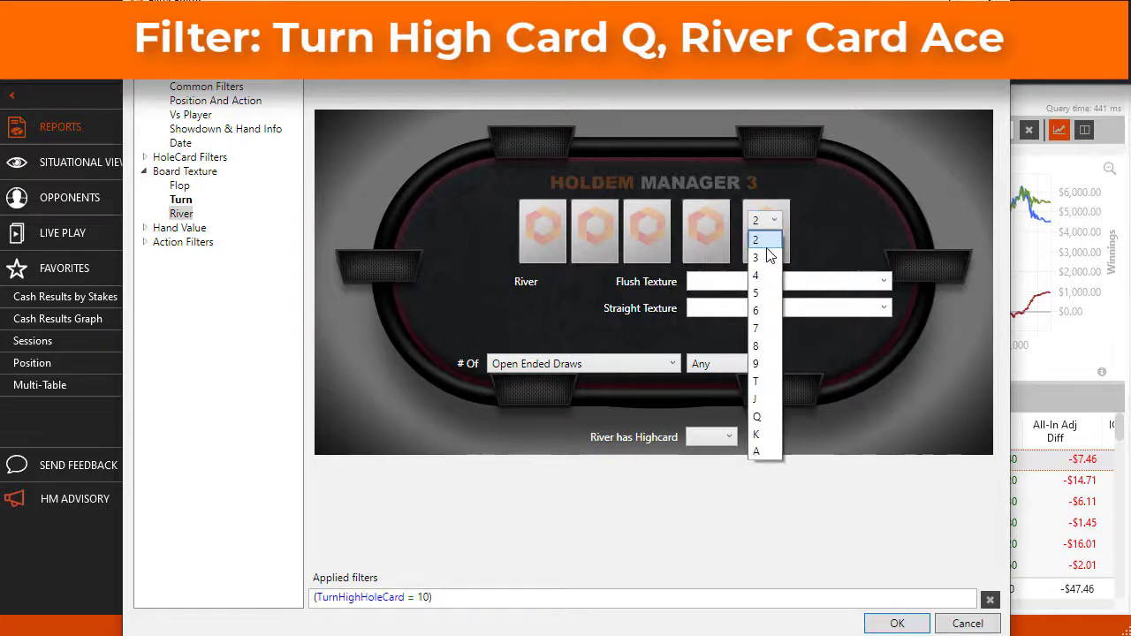
{"action": "left_click", "coordinate": [756, 450]}
{"action": "left_click", "coordinate": [896, 623]}
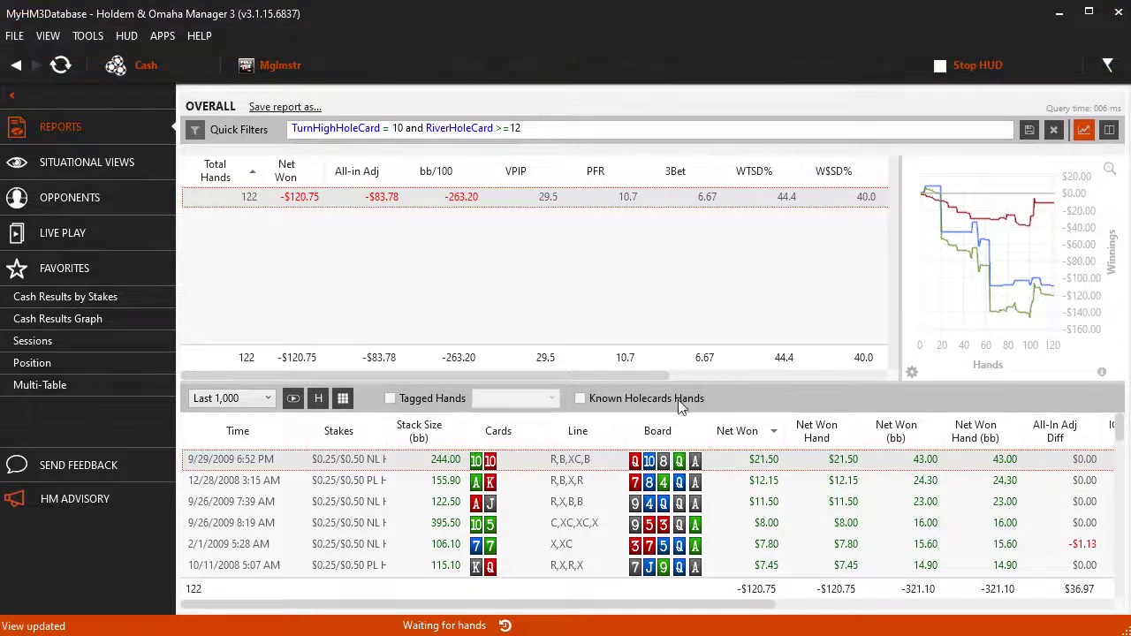
- Add a Holdem hole card filter with all starting hands selected to the current filter and apply it
{"action": "left_click", "coordinate": [195, 129]}
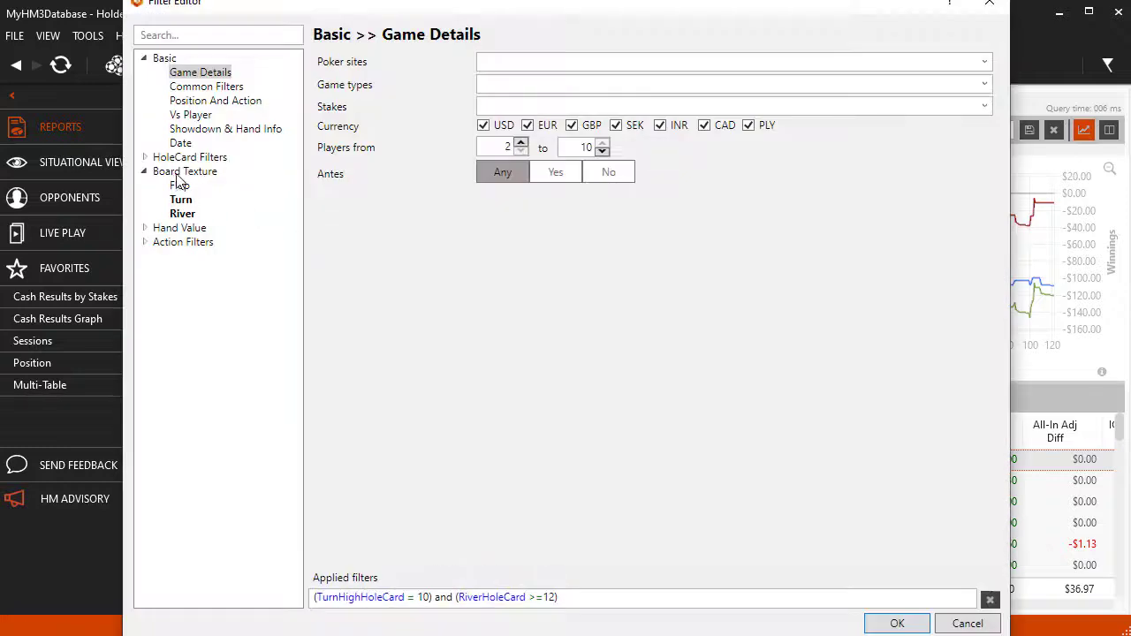
{"action": "left_click", "coordinate": [184, 157]}
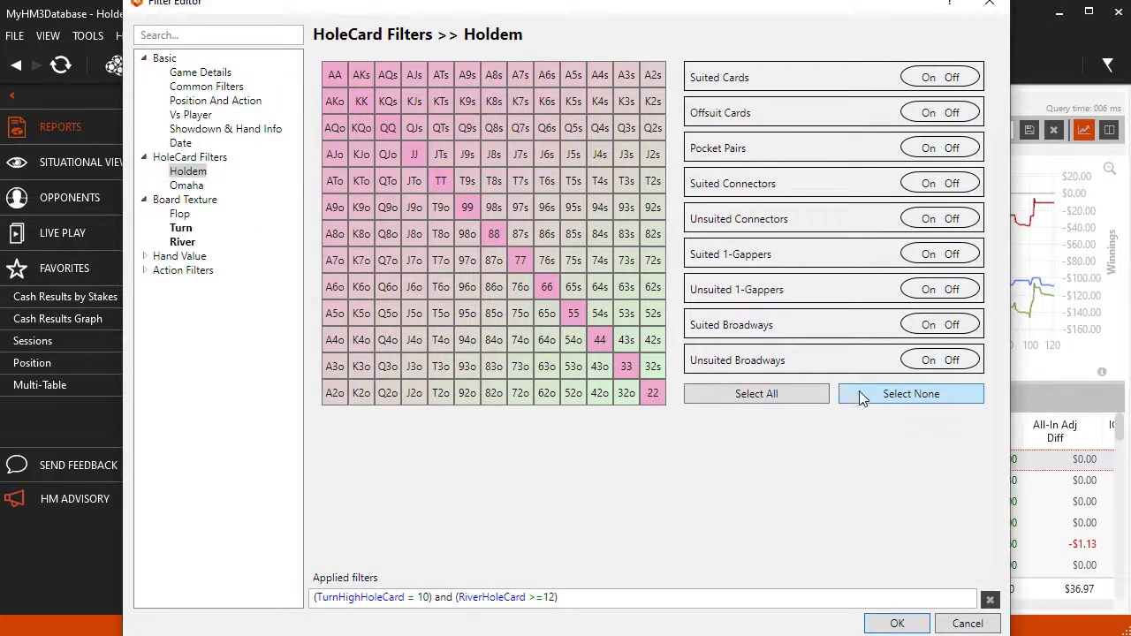
{"action": "left_click", "coordinate": [821, 394]}
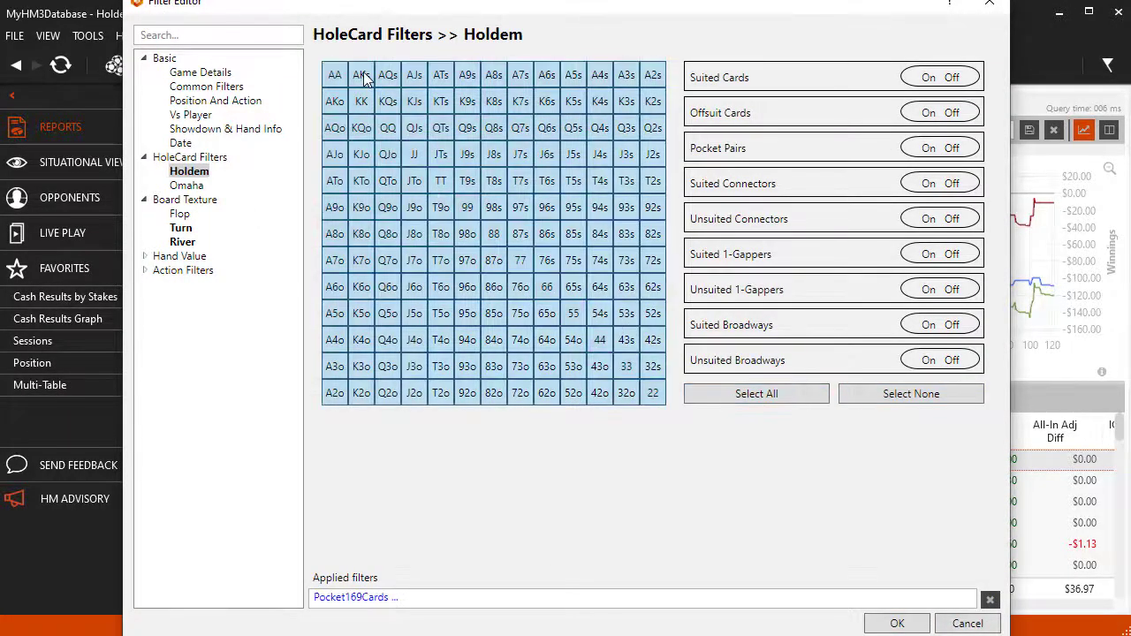
{"action": "left_click", "coordinate": [897, 623]}
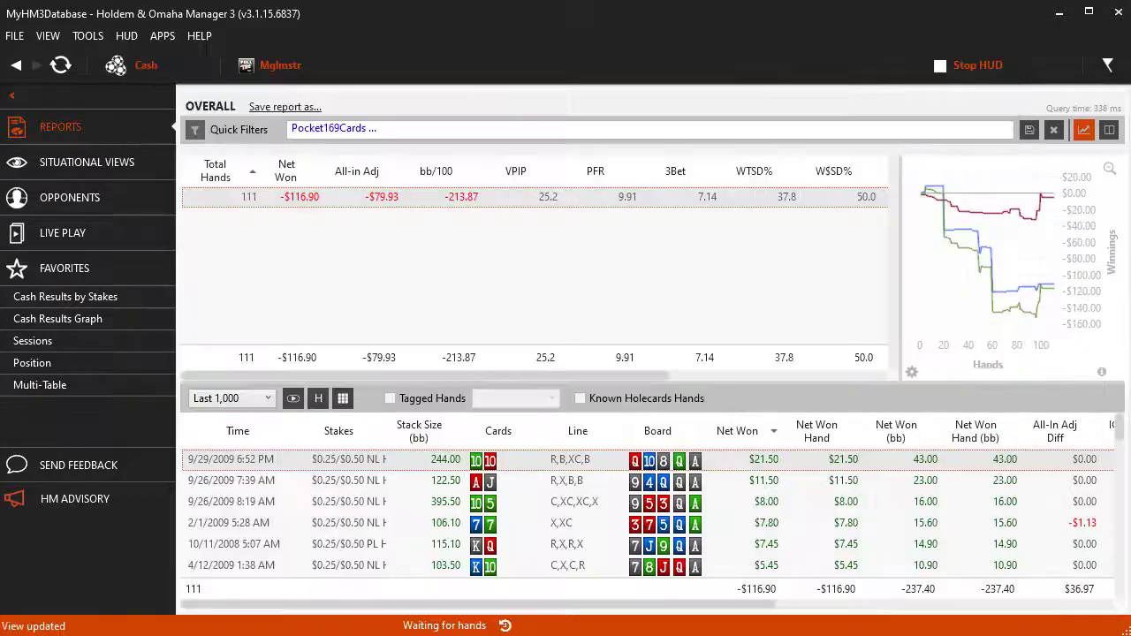